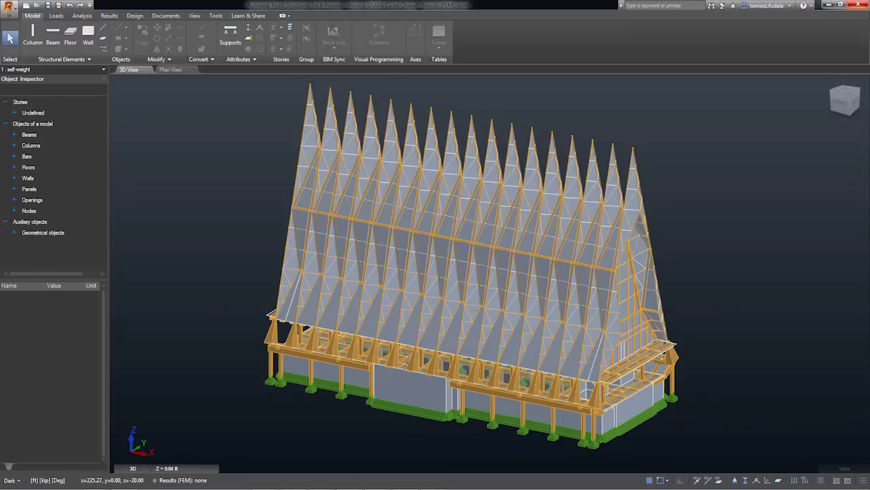
- Clear the selection on the finished hall model
key(Escape)
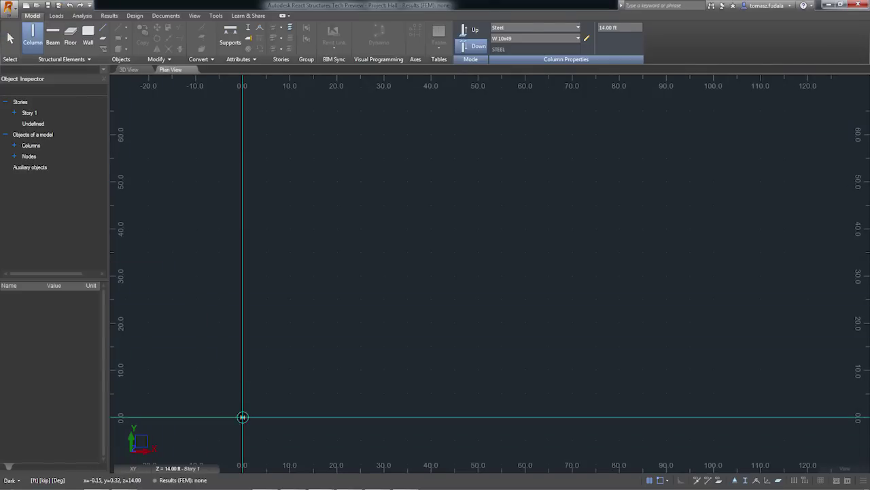
- Place four columns at 0, 20, 40 and 60 ft and copy them three times 30 ft apart
click(242, 416)
click(242, 322)
click(242, 229)
click(242, 134)
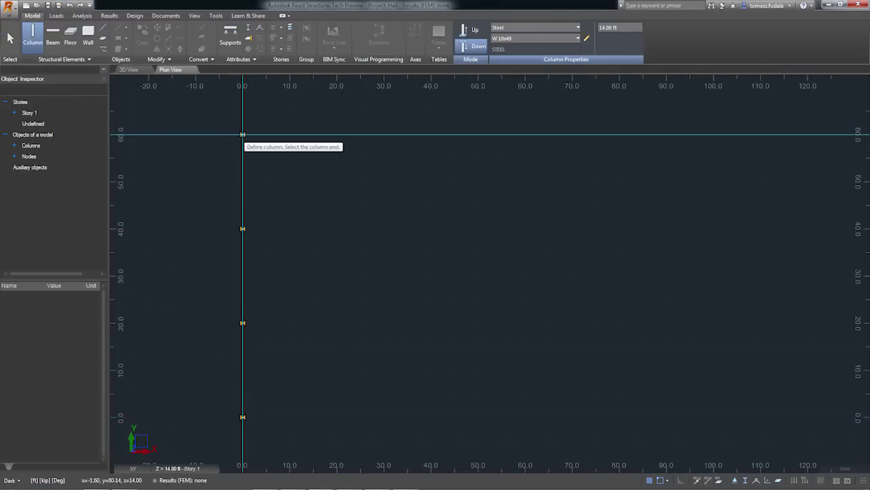
key(Escape)
drag(206, 111, 286, 416)
key(ctrl+c)
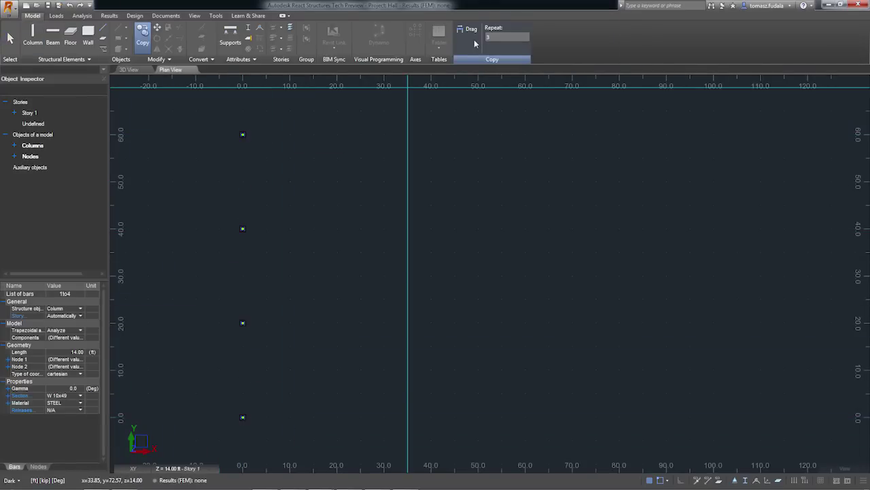
click(242, 135)
click(384, 134)
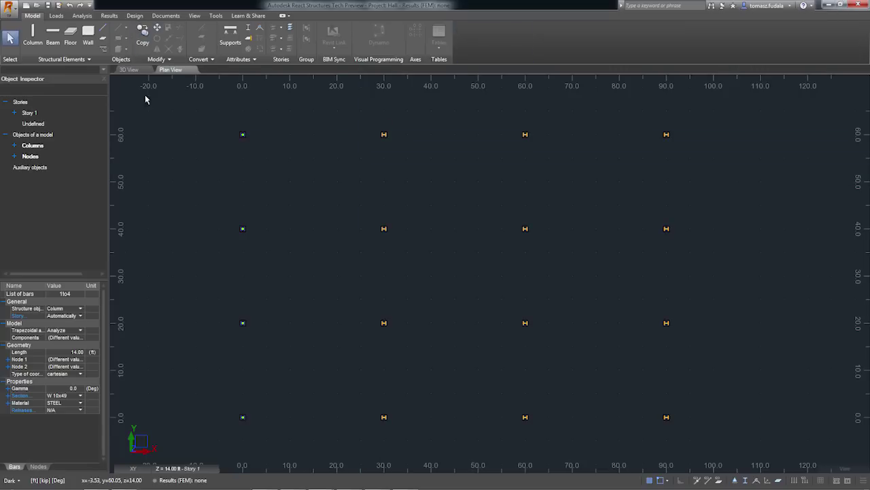
- Draw W12x19 beams along the bottom row and copy them to the 20, 40 and 60 ft rows
click(52, 34)
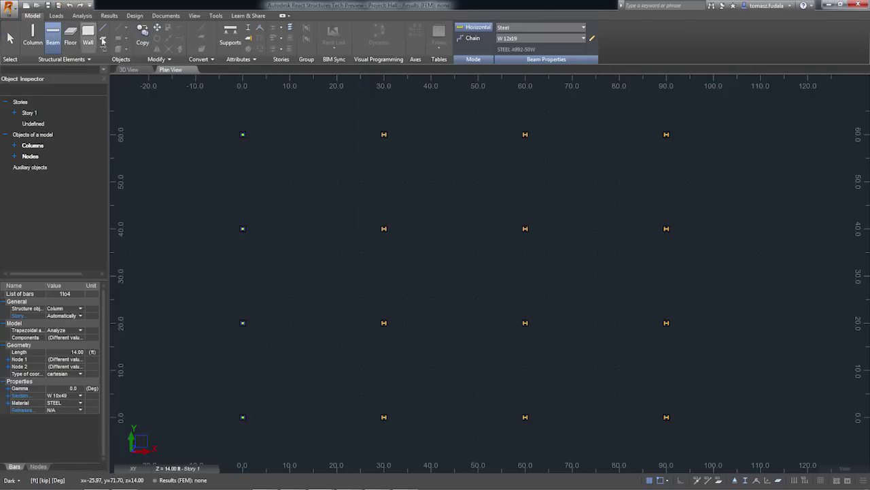
click(384, 417)
click(525, 417)
click(666, 416)
key(Escape)
click(428, 418)
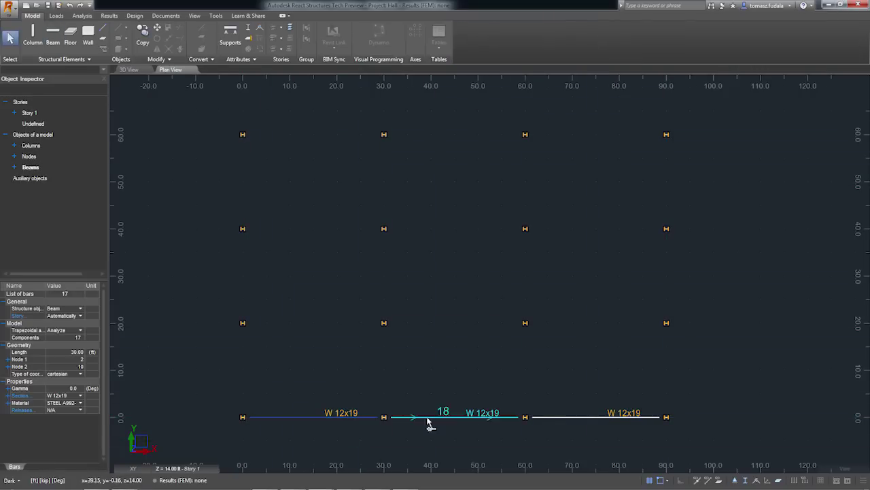
click(143, 34)
click(243, 417)
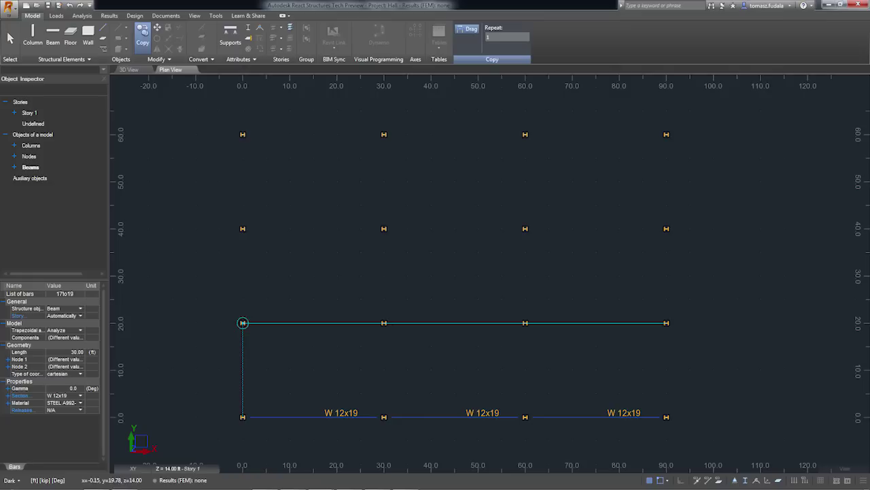
click(243, 322)
click(242, 228)
click(243, 134)
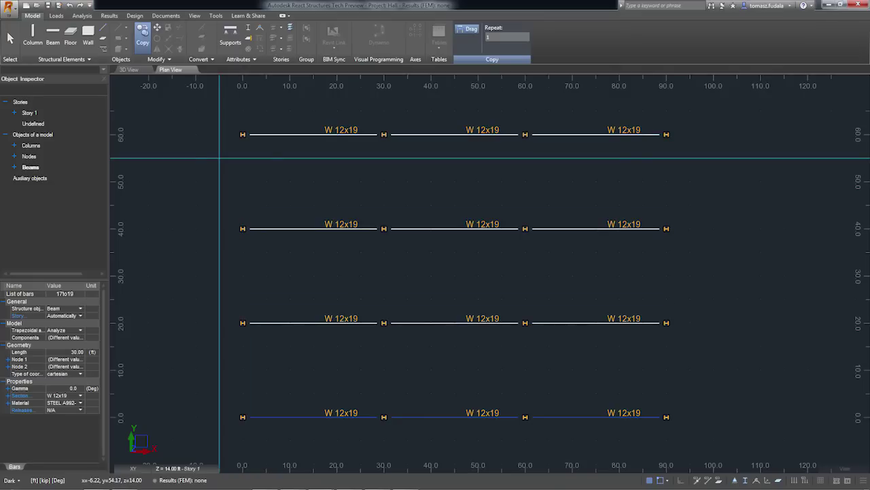
- Draw W18x35 beams up the origin grid line to 60 ft
click(53, 36)
click(584, 38)
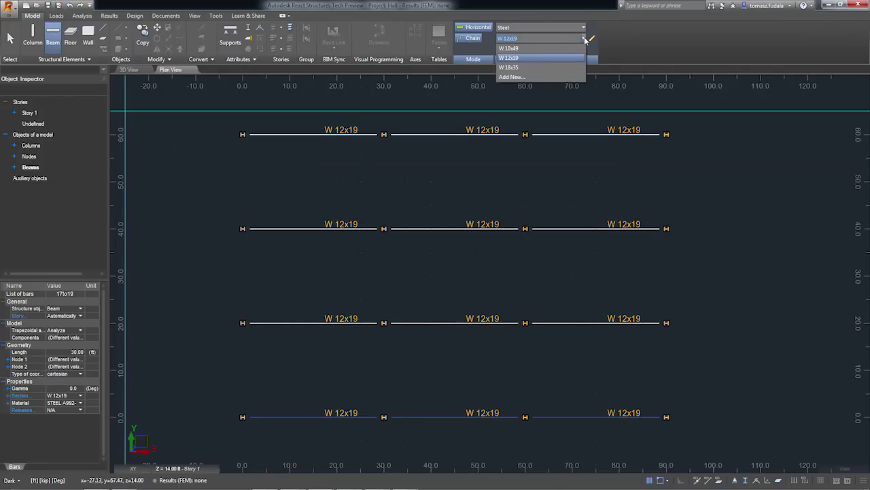
click(564, 68)
click(243, 322)
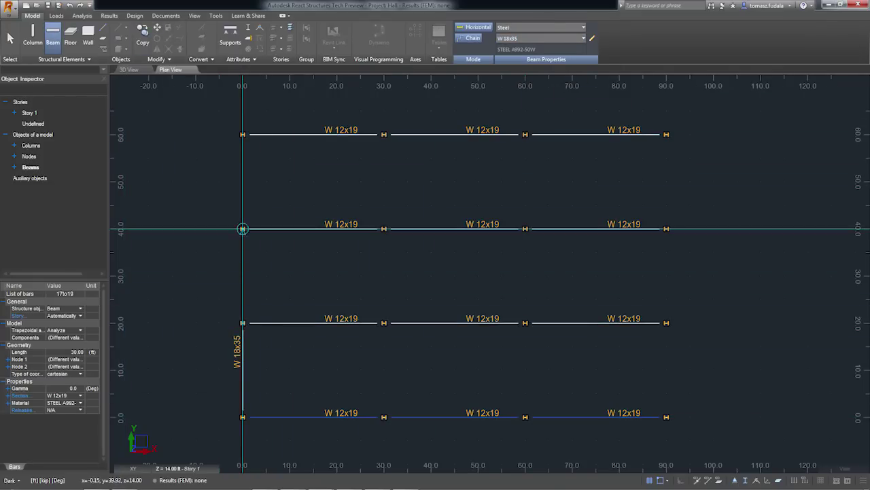
click(243, 228)
click(243, 134)
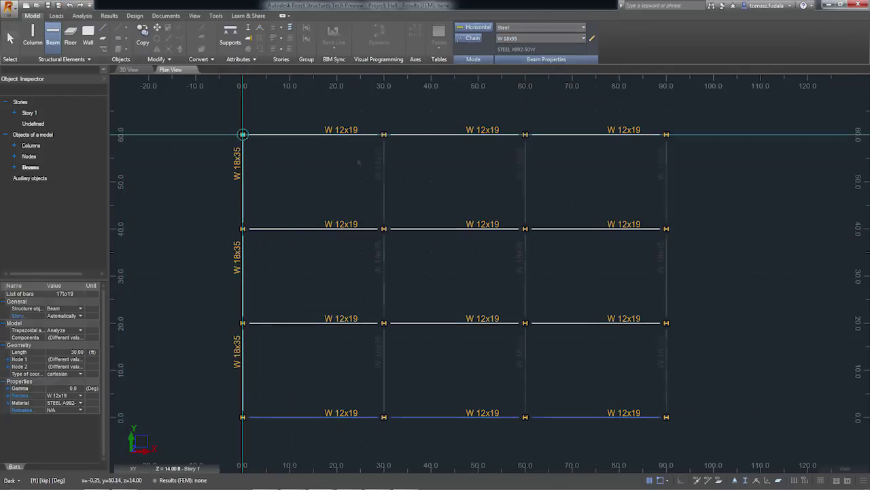
- Add the W10x15 section to the available beam sections
click(584, 38)
click(520, 81)
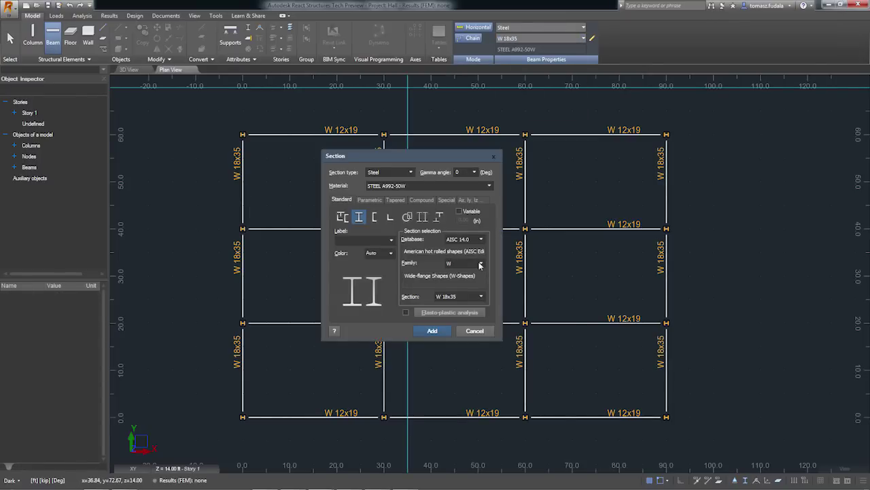
click(481, 297)
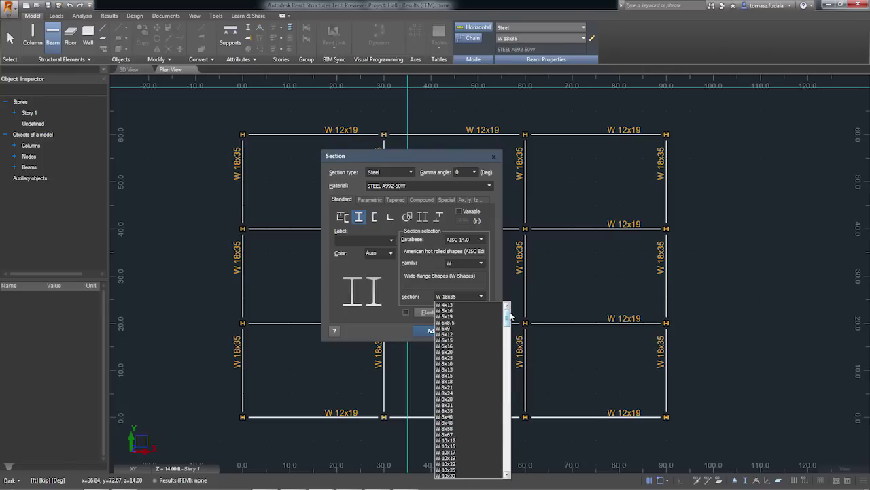
click(458, 445)
click(443, 331)
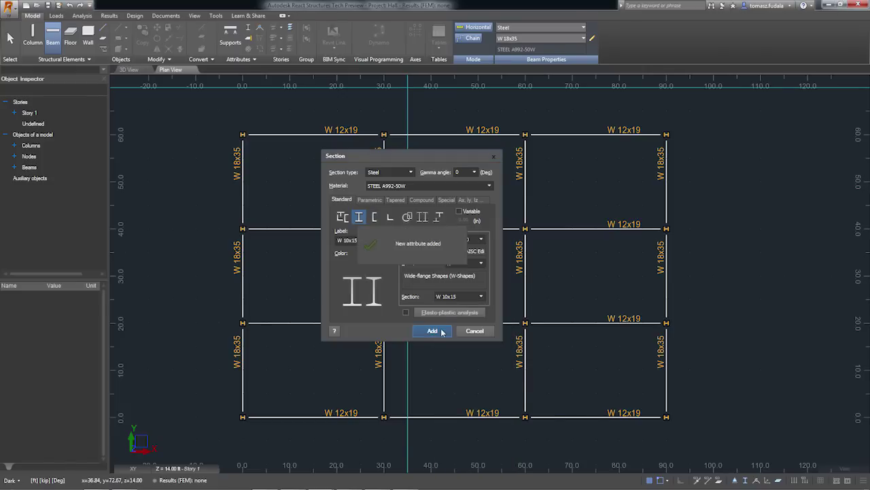
click(474, 330)
- Draw three W10x15 infill beams in one bay and copy them into the other bays
click(384, 393)
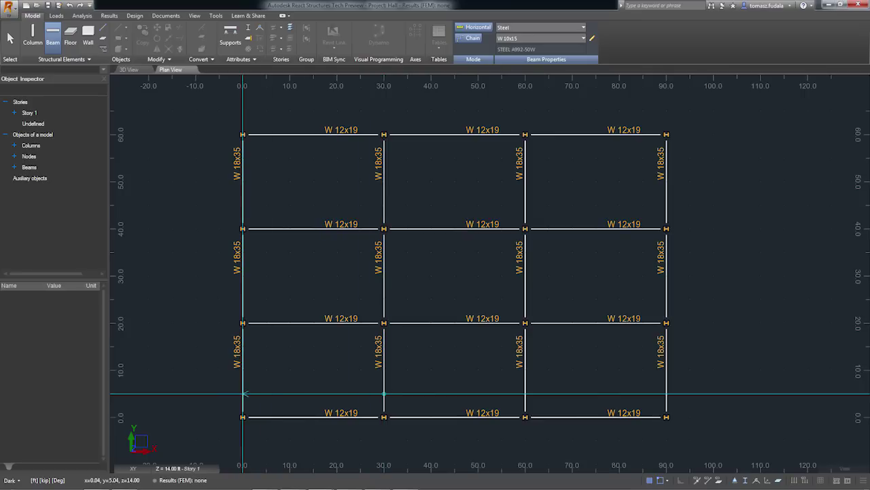
click(243, 393)
click(385, 370)
click(243, 370)
click(384, 346)
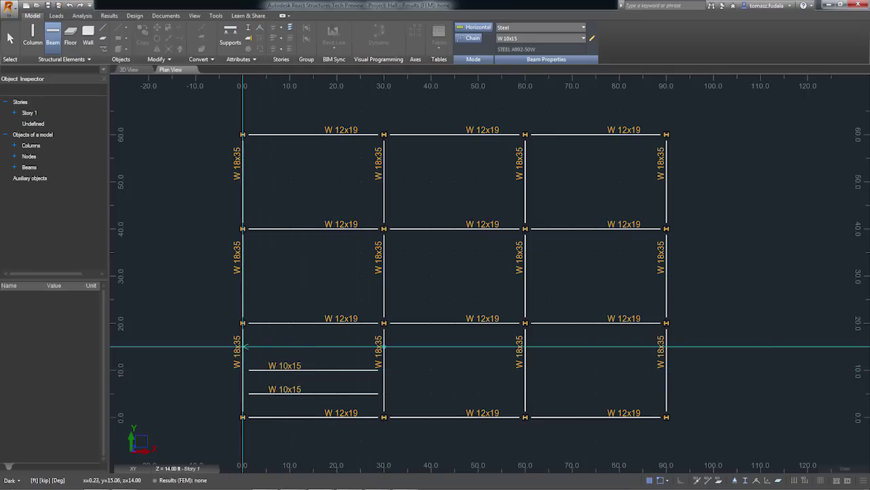
click(243, 346)
key(Escape)
right_click(258, 348)
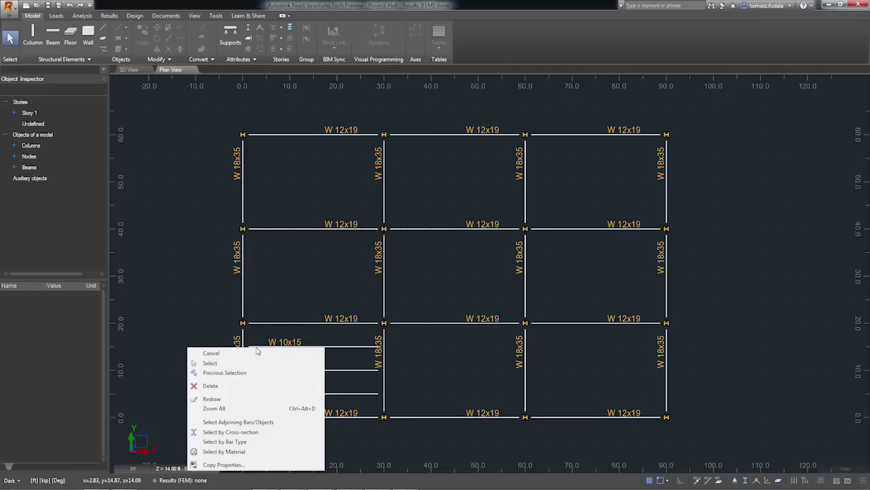
click(230, 431)
click(143, 35)
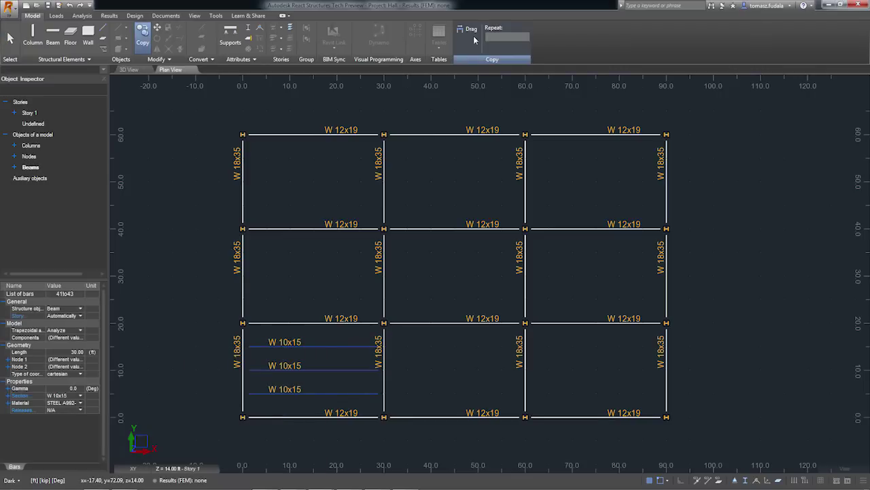
mouse_move(384, 323)
mouse_down()
mouse_move(384, 134)
mouse_move(385, 228)
mouse_up()
- Lay a floor slab over the whole column grid
click(70, 34)
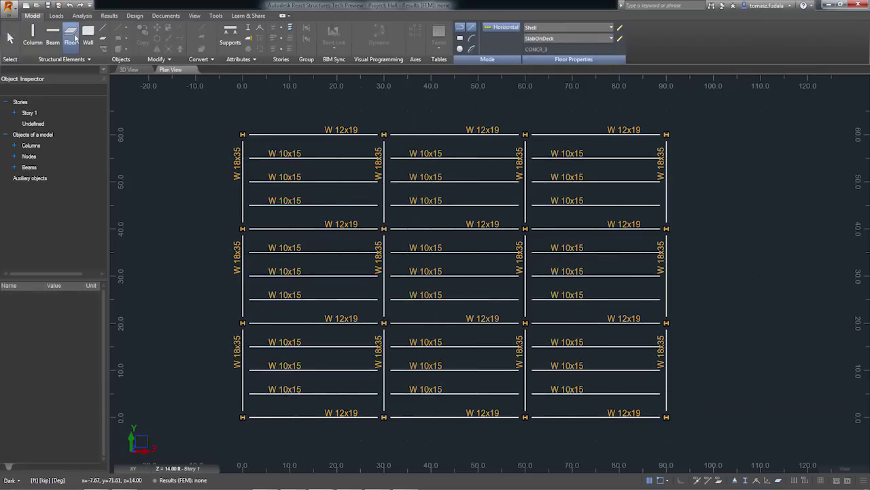
click(666, 417)
click(243, 134)
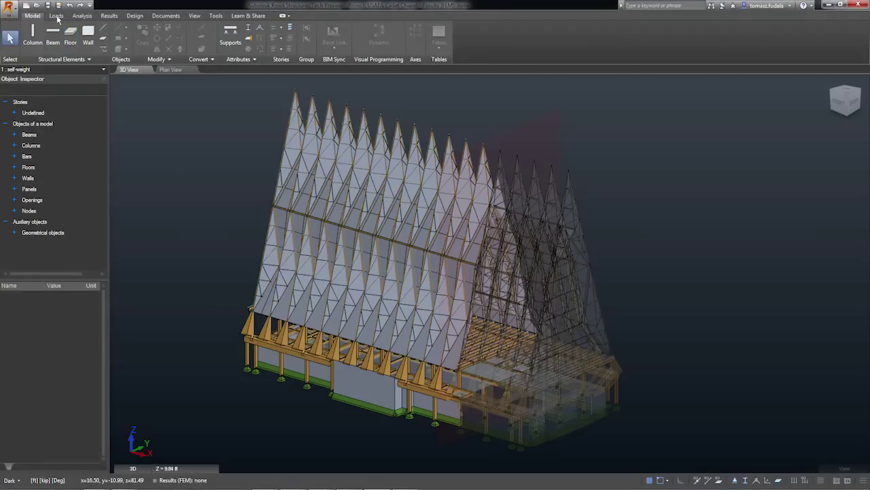
- Add a second load case named 'dead load'
click(56, 15)
click(30, 38)
click(41, 58)
click(694, 134)
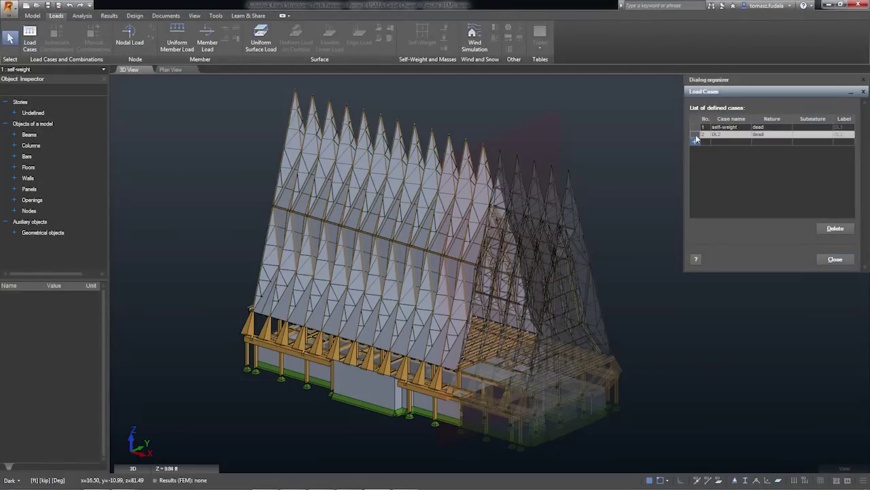
double_click(724, 136)
text(dead load)
key(Tab)
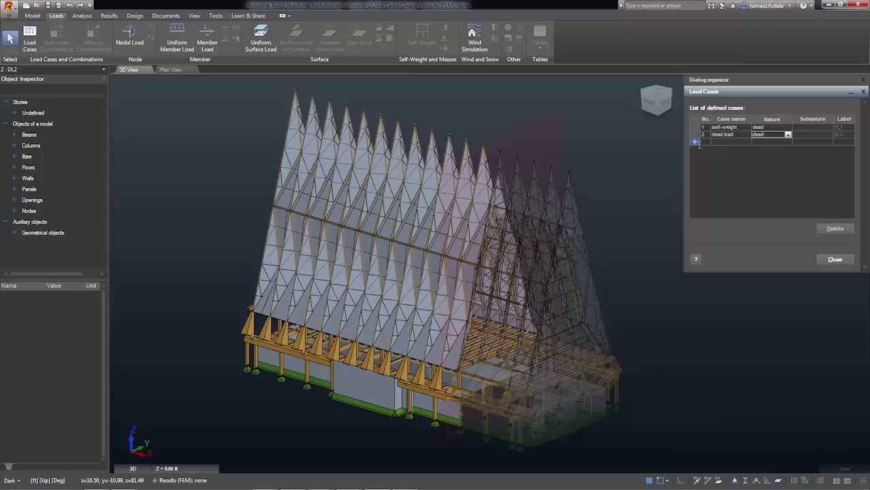
- Add a third live-nature case named 'live load' and a fourth case for snow
click(695, 142)
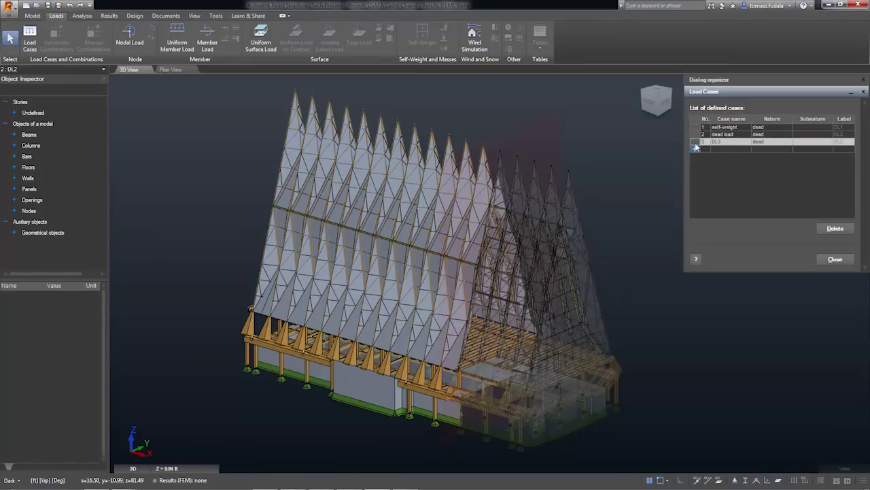
click(788, 141)
click(782, 157)
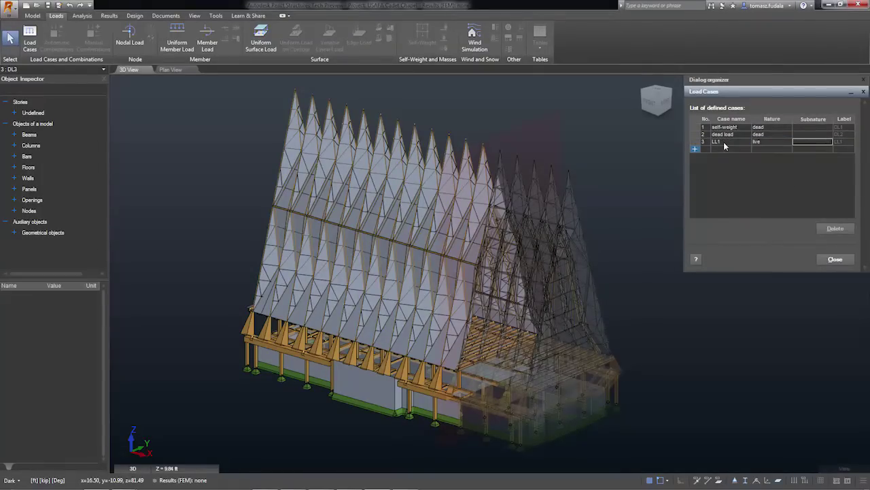
double_click(721, 141)
text(live load)
click(695, 149)
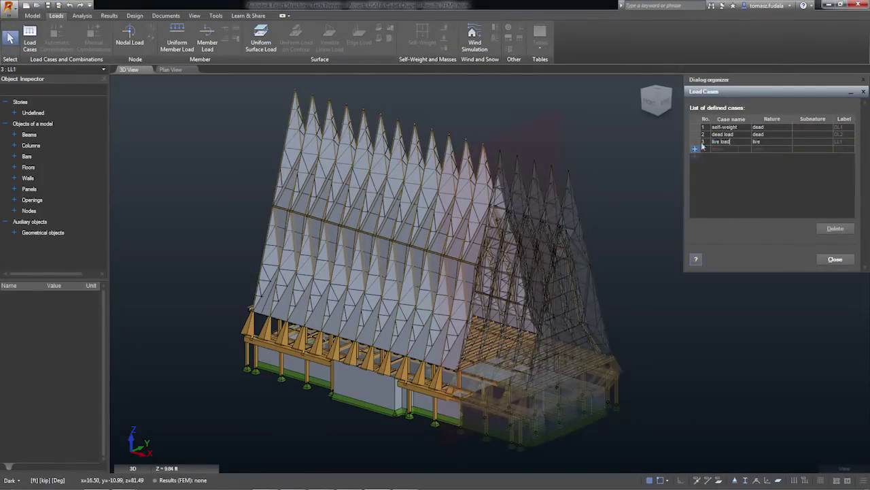
text(snow)
key(Return)
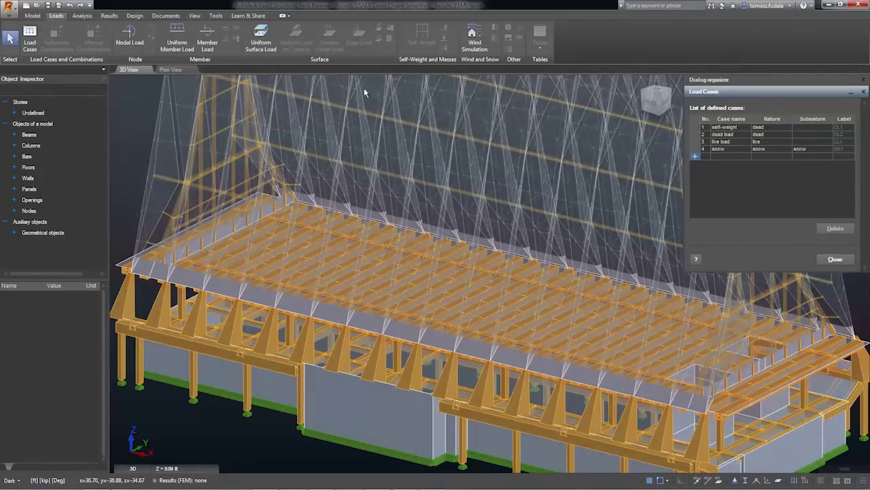
- Create a uniform surface load of -0.08 kip/ft² assigned to '3 : live load'
click(267, 48)
click(789, 163)
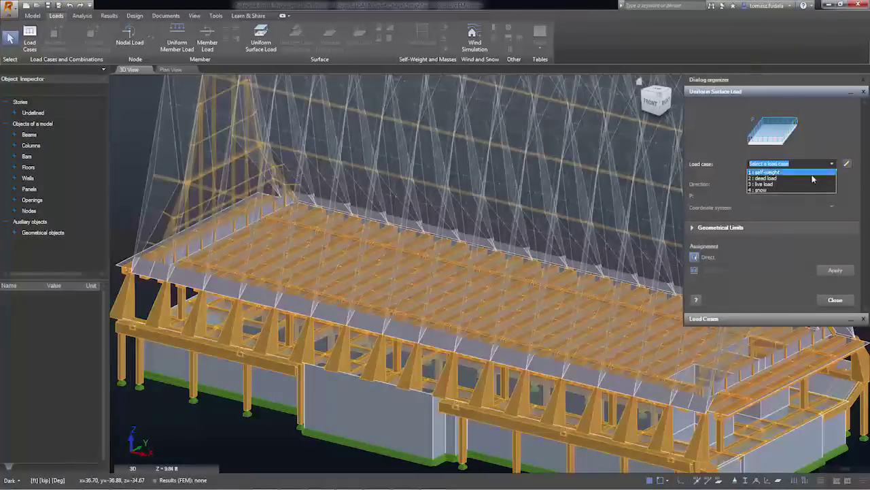
click(790, 189)
click(750, 194)
text(-weight)
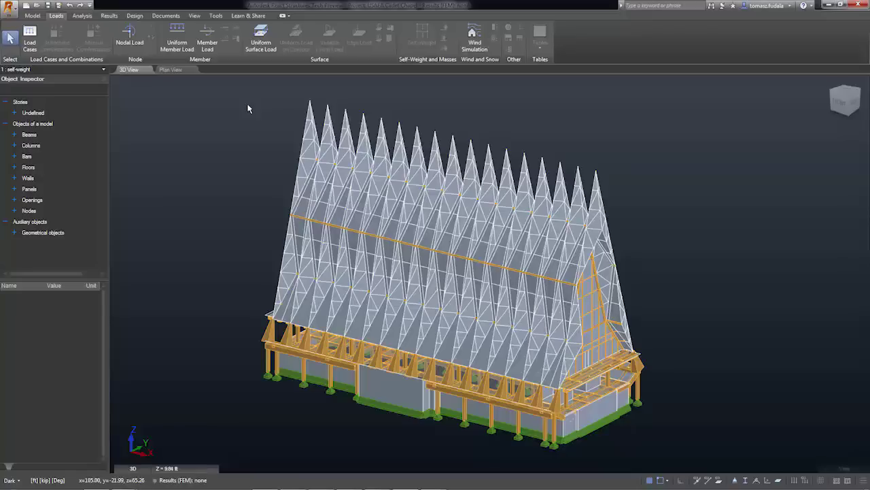
- Run a 70 ft/s wind simulation from Y+ only, with the terrain level edited
click(474, 38)
click(758, 157)
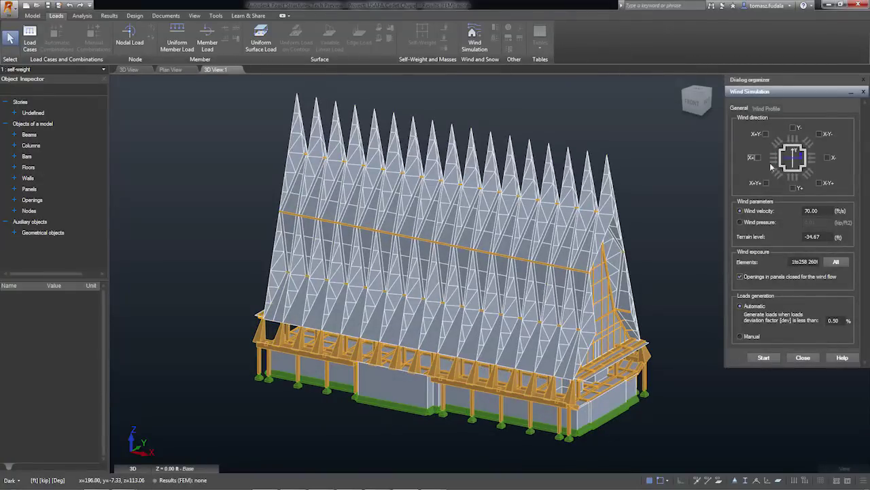
click(793, 188)
double_click(813, 236)
click(765, 359)
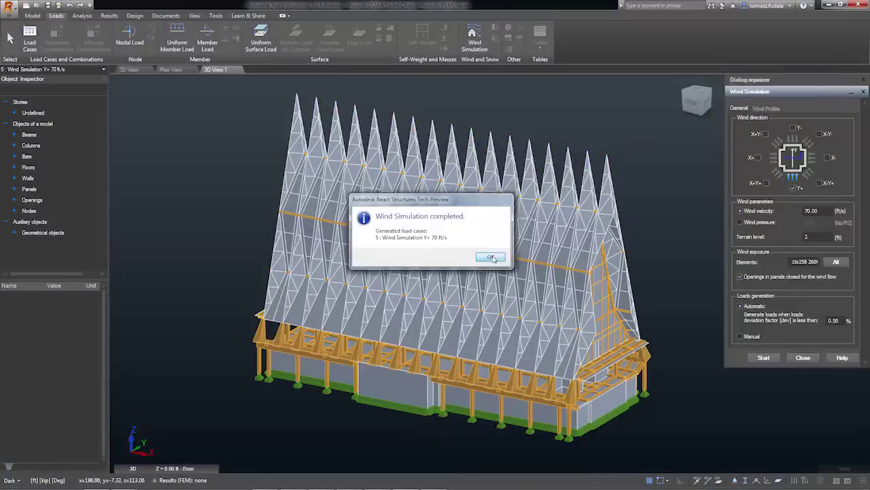
- Display the Wind Simulation Y+ pressure map as load case 5
click(494, 258)
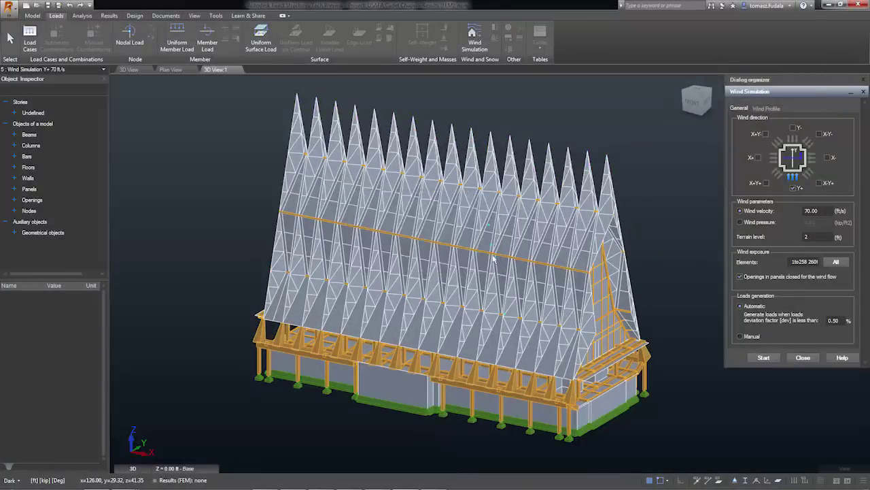
click(804, 357)
click(104, 69)
click(83, 102)
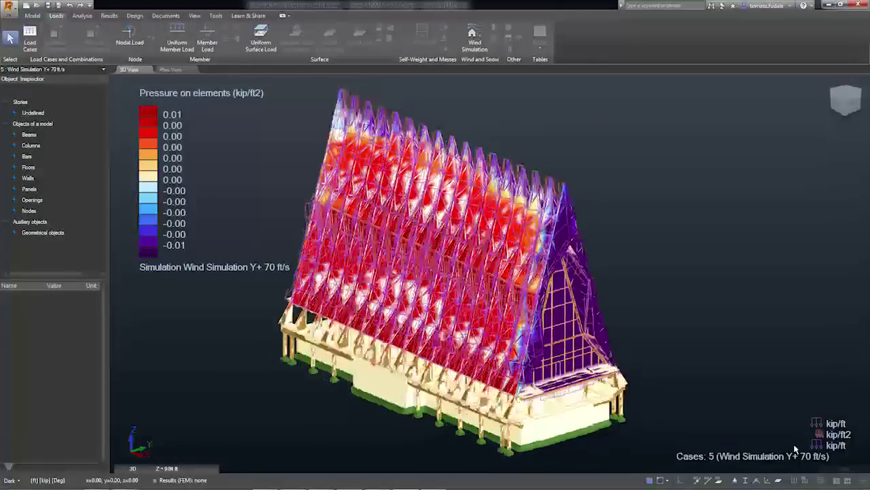
- Run the structural analysis on the A-frame model to generate FEM results
click(82, 15)
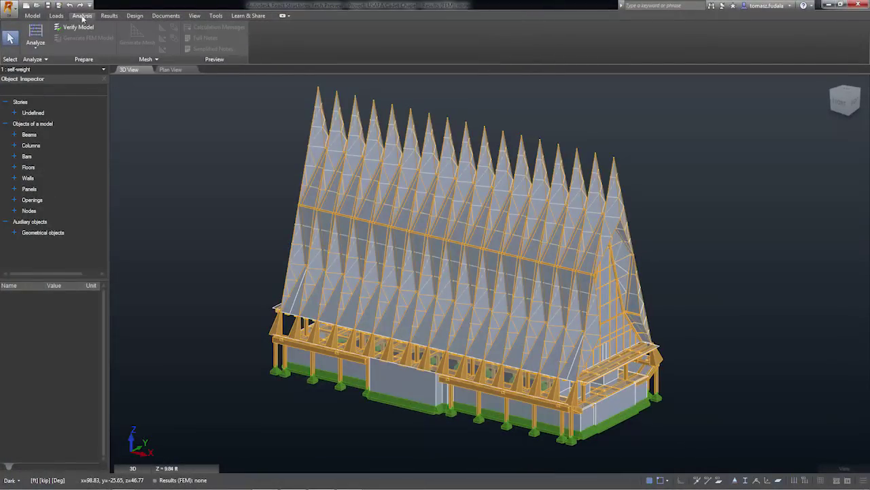
click(32, 32)
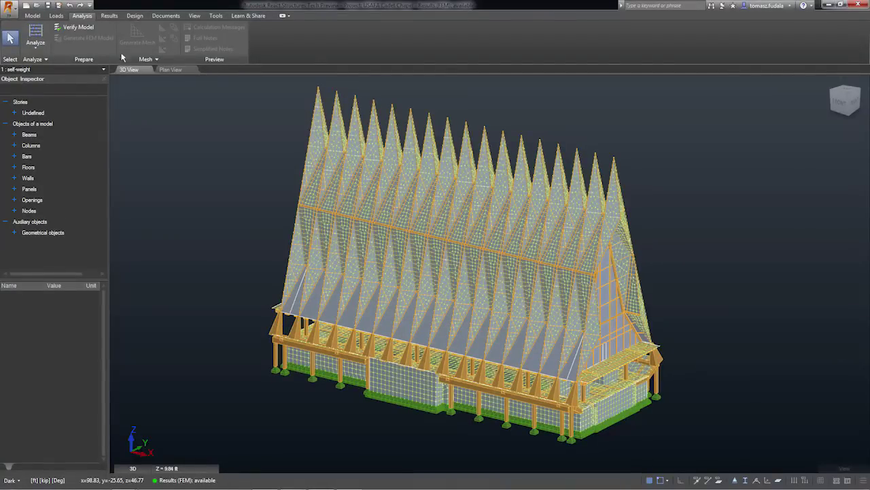
- Show the panel displacement colour map with its WNorm legend
click(108, 15)
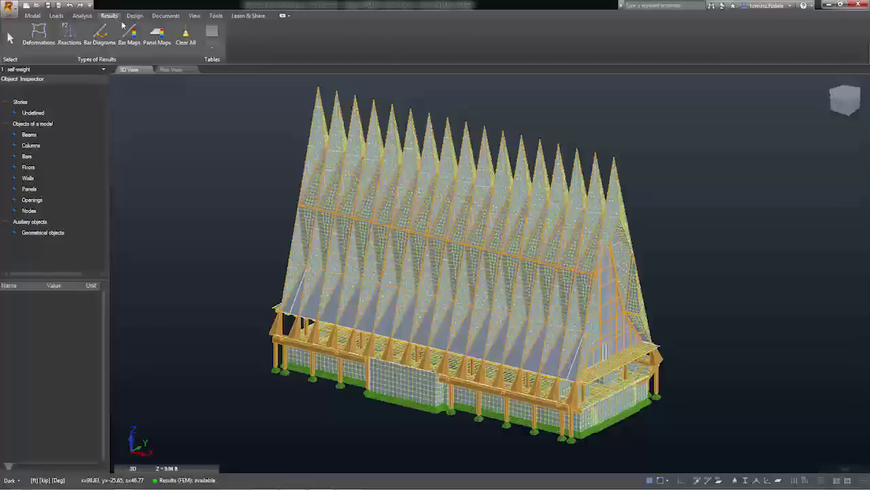
click(151, 42)
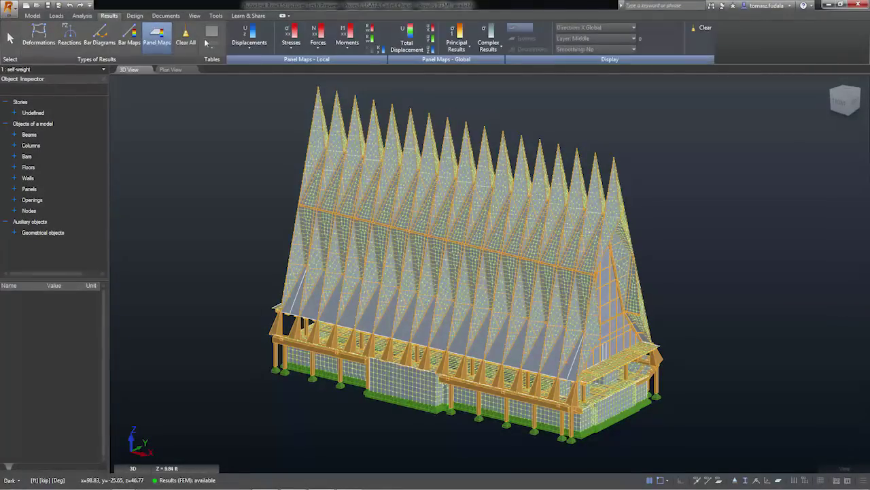
click(251, 34)
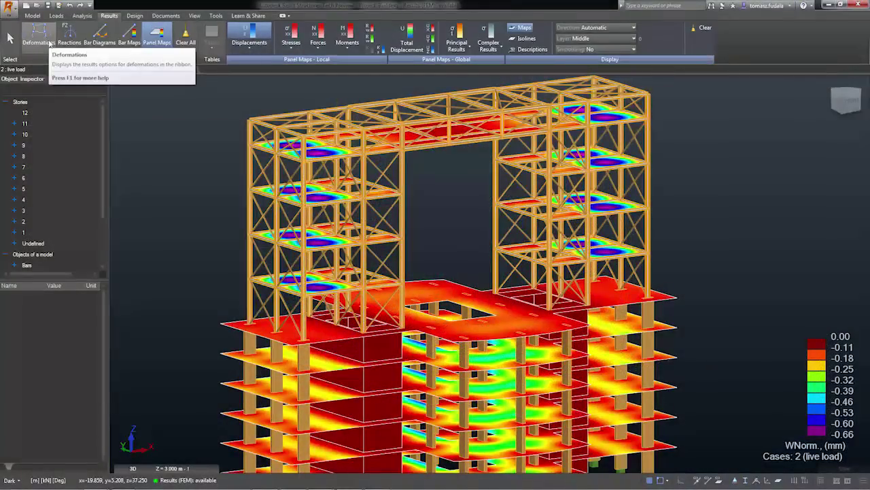
- Display the deformed shape and switch results to the '3 : wind' load case
click(39, 38)
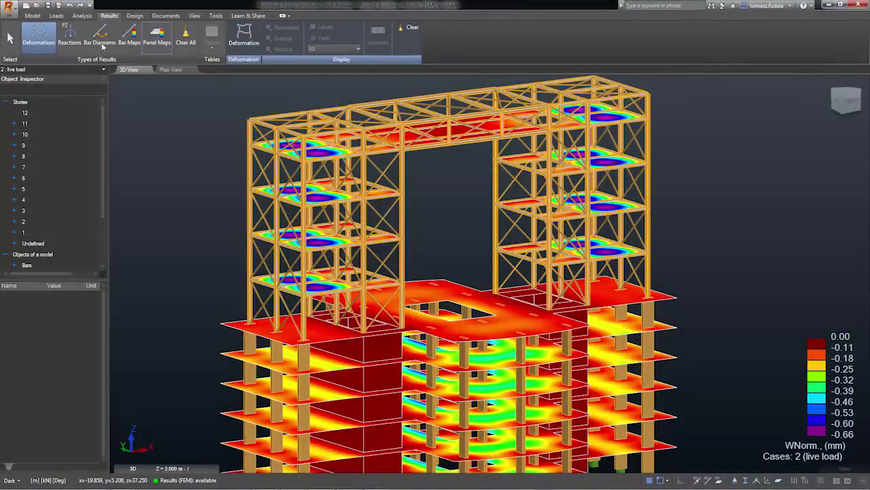
click(247, 39)
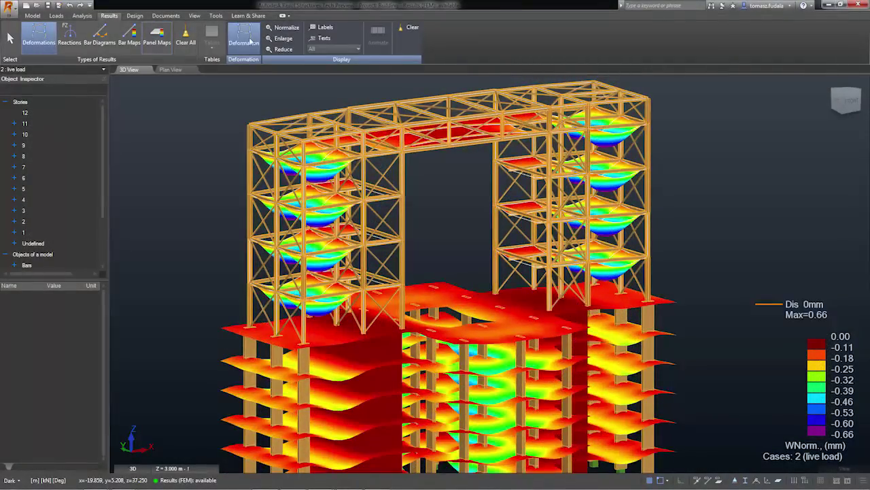
click(102, 69)
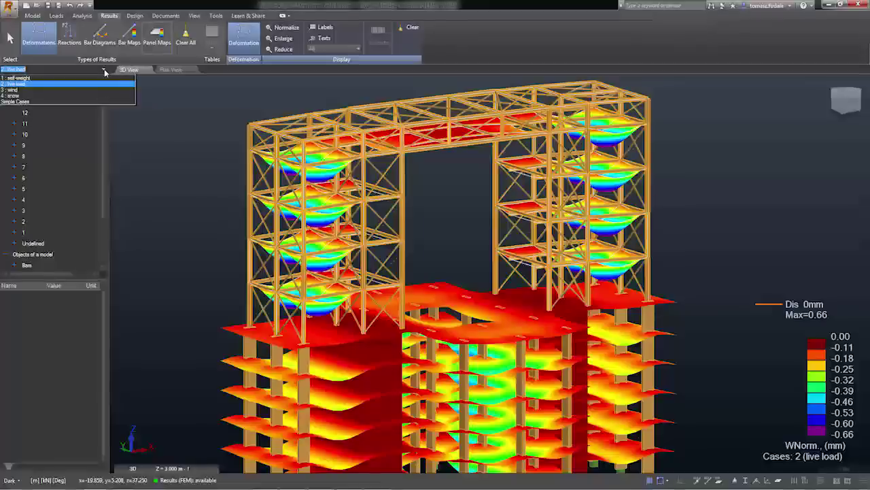
click(94, 90)
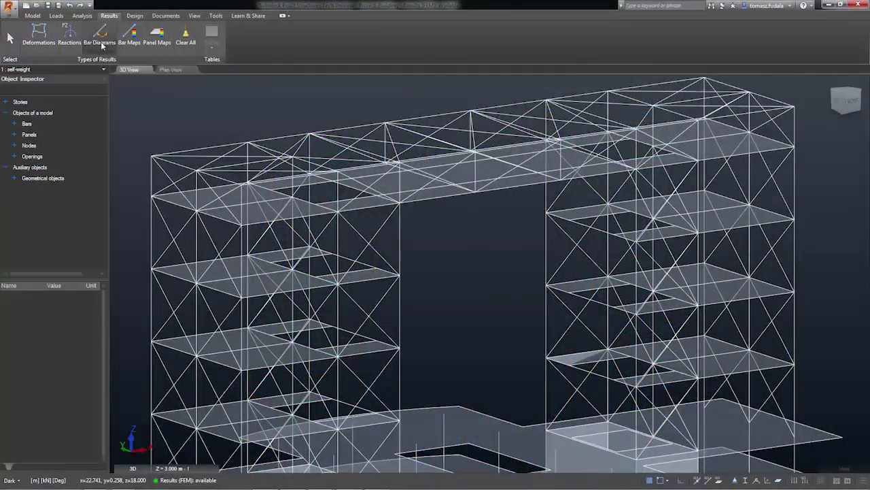
- Show bending-moment diagrams on the bars, enlarged twice
click(100, 38)
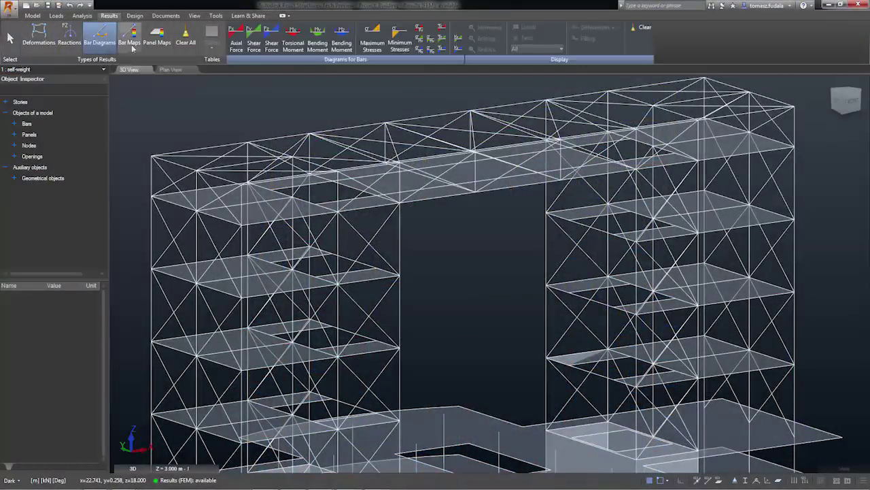
click(317, 37)
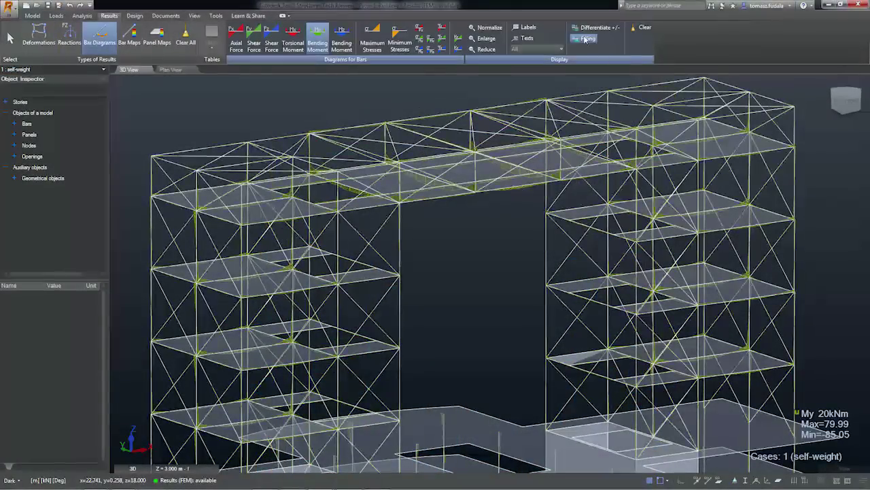
click(493, 39)
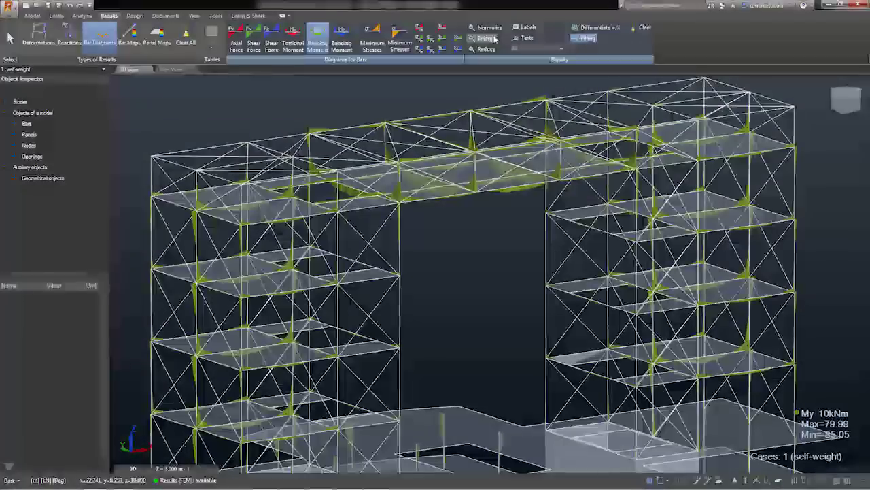
click(493, 39)
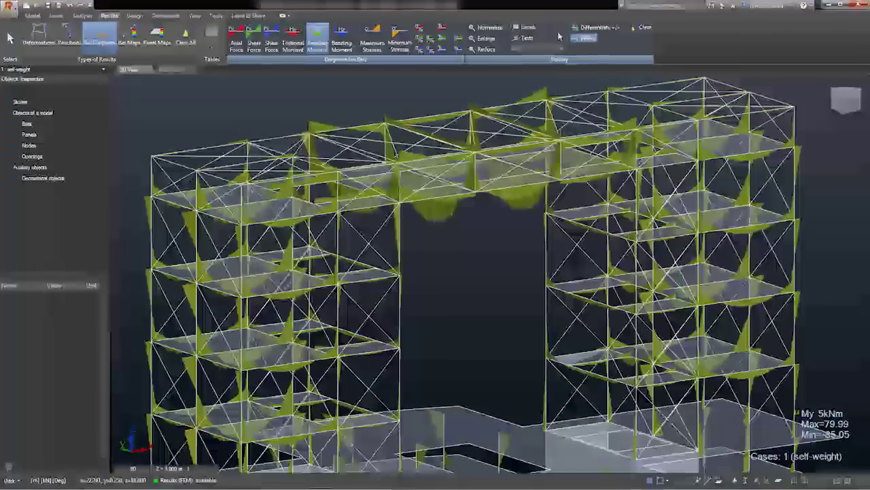
- Colour moments by sign and label the bars with global extreme values
click(590, 30)
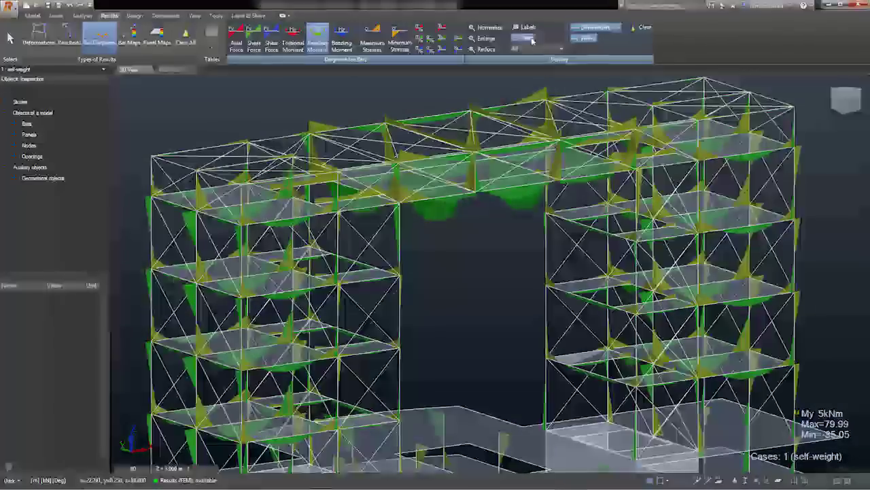
click(534, 29)
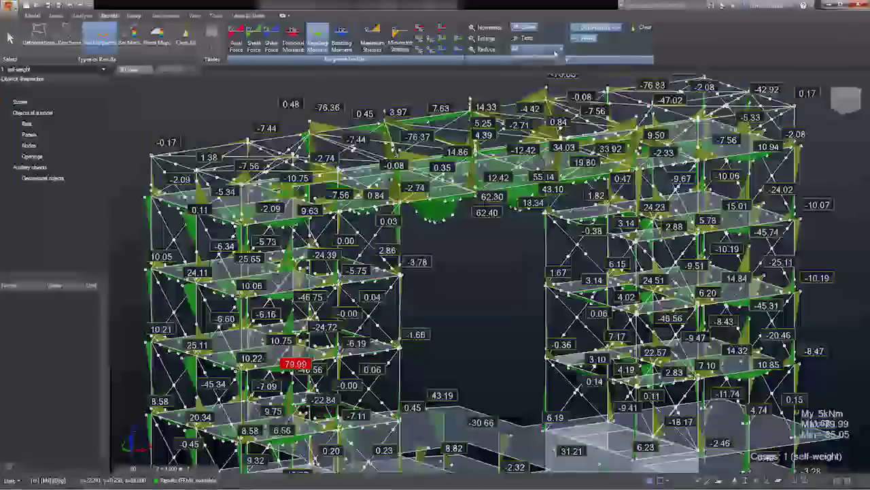
click(560, 49)
click(533, 67)
click(561, 49)
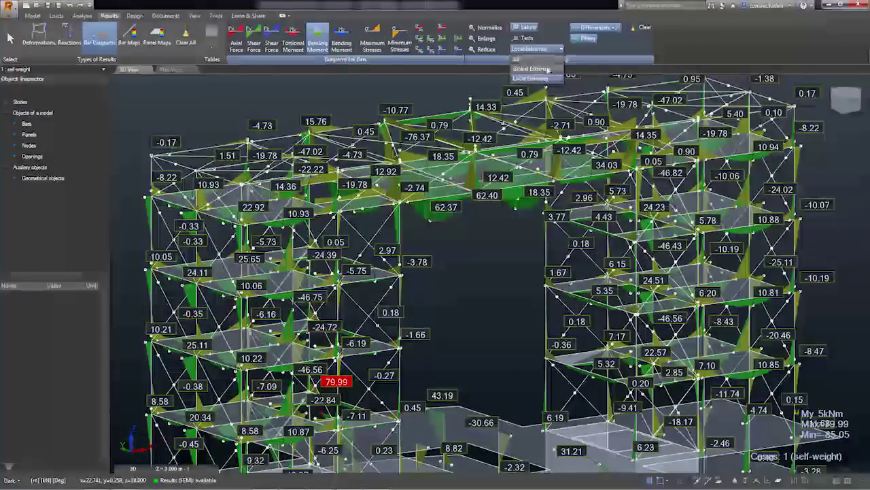